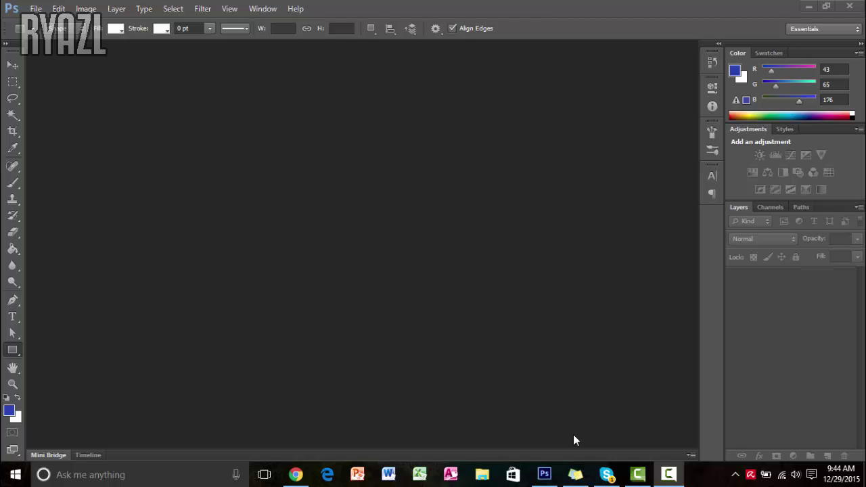
# Create a new 1280 × 720 px document with a transparent background
pyautogui.click(35, 10)
pyautogui.click(47, 22)
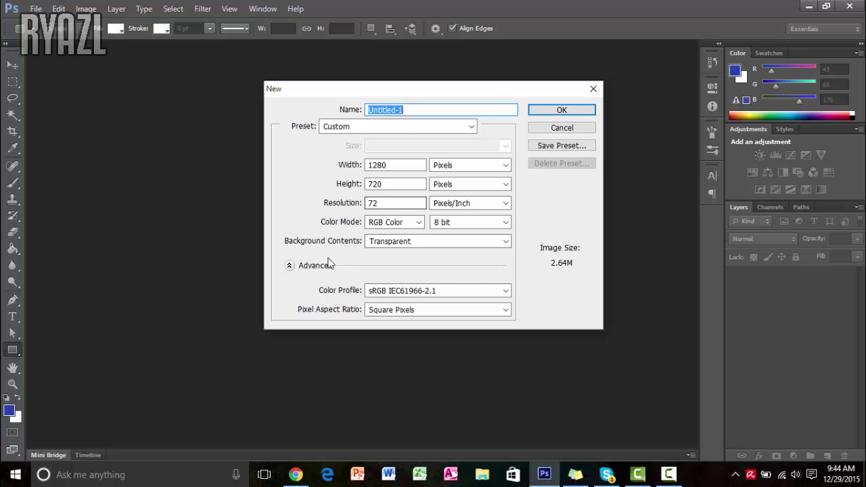
pyautogui.click(536, 110)
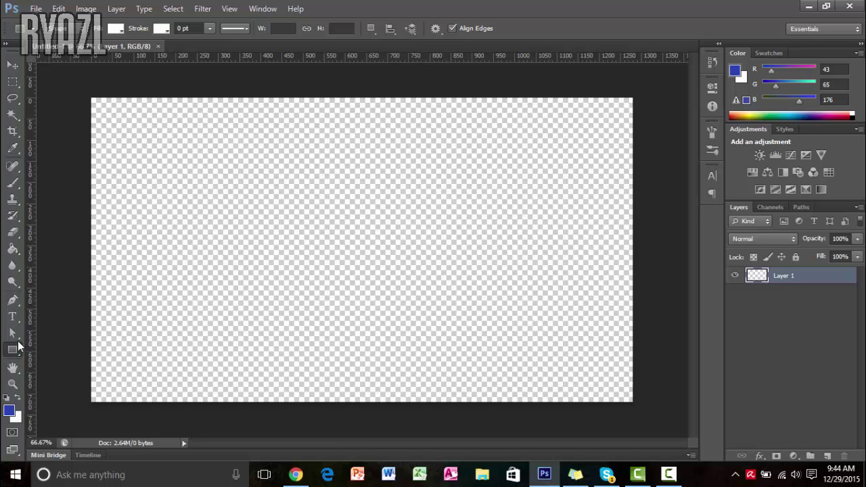
# Draw a white 1280 × 720 px rectangle and align it to fill the canvas
pyautogui.click(345, 234)
pyautogui.click(404, 154)
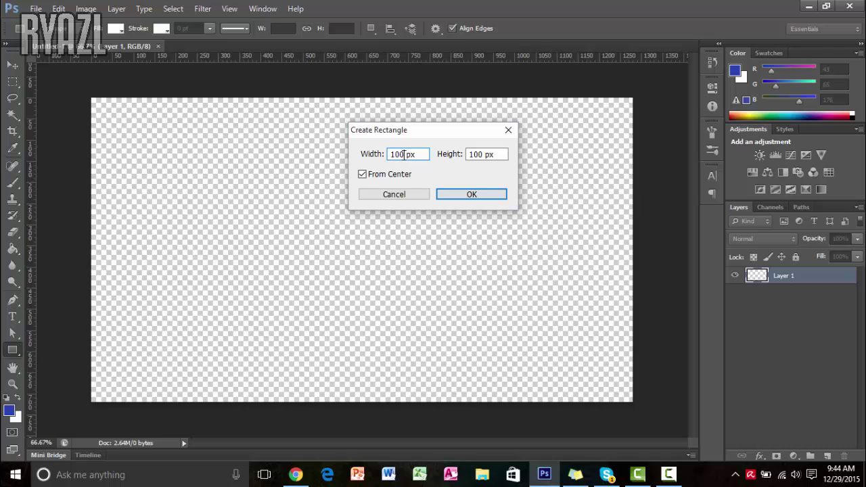
pyautogui.moveTo(402, 154); pyautogui.dragTo(377, 155)
pyautogui.moveTo(482, 150); pyautogui.dragTo(456, 149)
pyautogui.press('BackSpace')
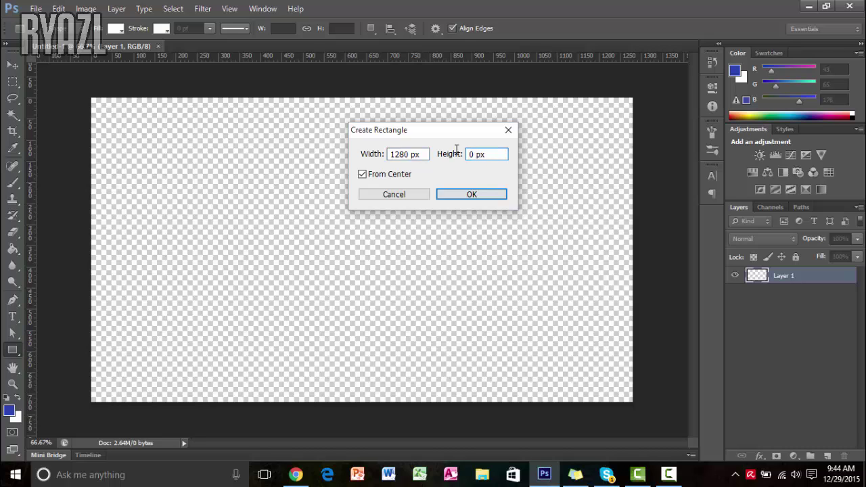
pyautogui.write('72')
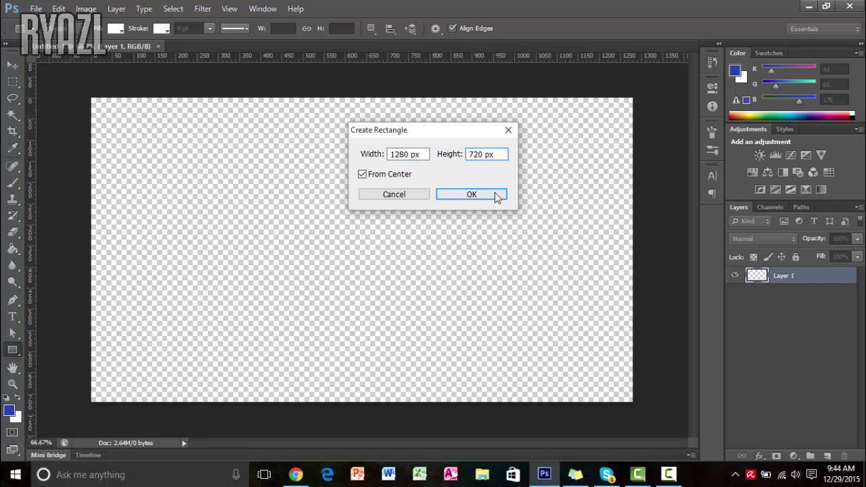
pyautogui.click(495, 194)
pyautogui.click(12, 64)
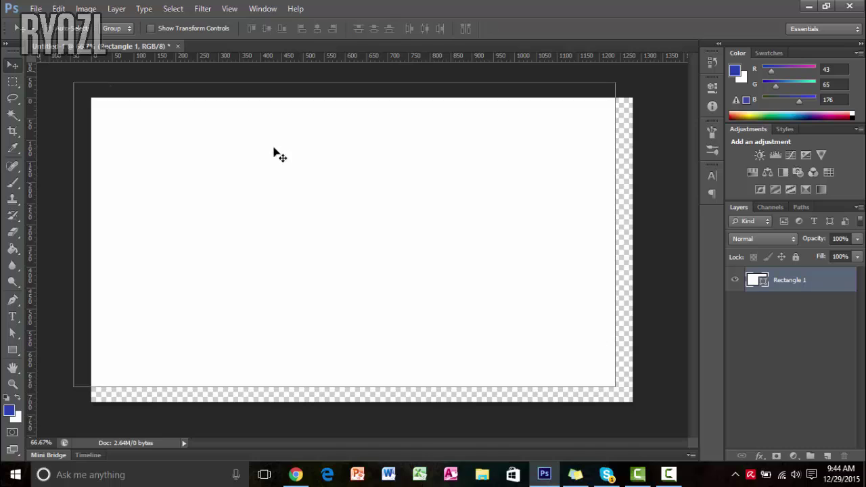
pyautogui.moveTo(298, 167); pyautogui.dragTo(312, 178)
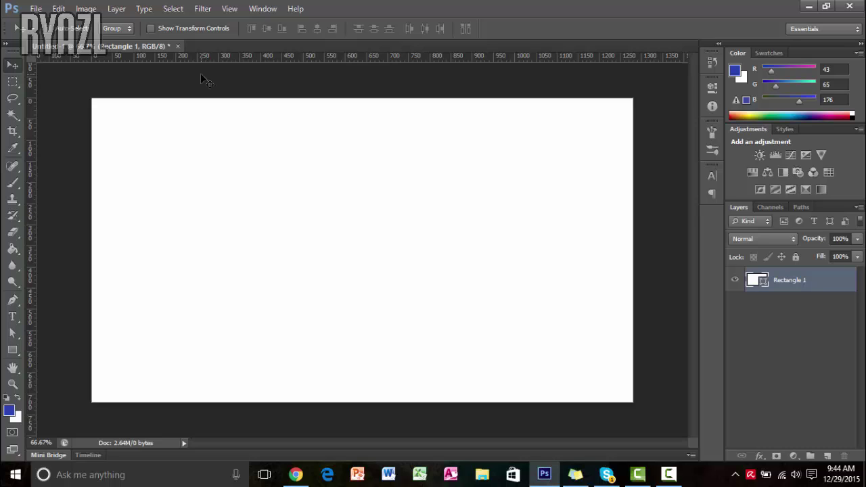
# Scale the white rectangle down to about 490 × 276 px near the top-right corner
pyautogui.hotkey('ctrl', 't')
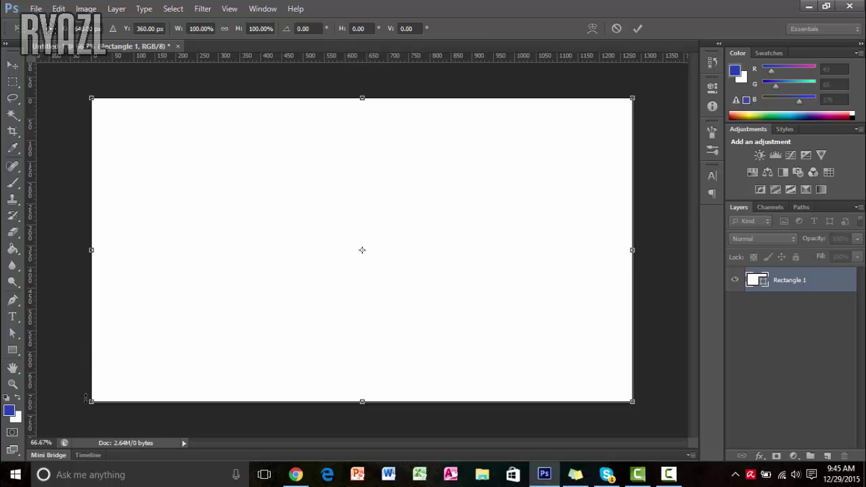
pyautogui.moveTo(109, 394); pyautogui.dragTo(439, 229)
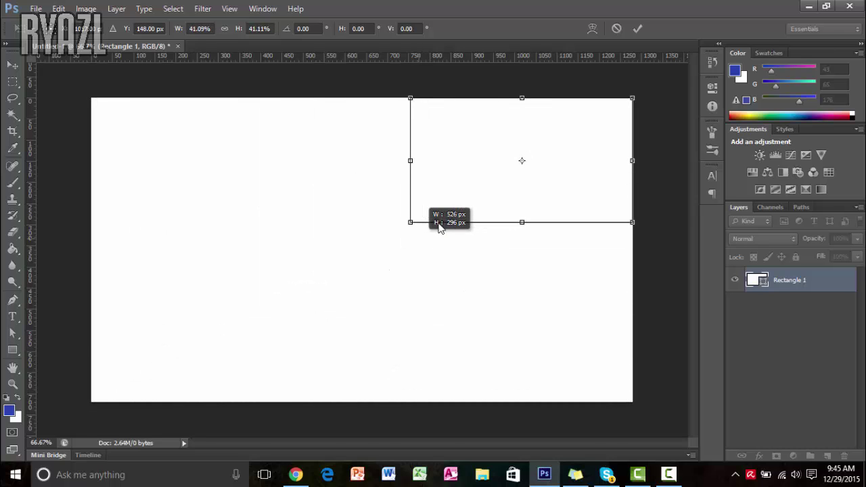
pyautogui.moveTo(573, 161); pyautogui.dragTo(558, 176)
pyautogui.moveTo(395, 238); pyautogui.dragTo(413, 226)
pyautogui.click(637, 29)
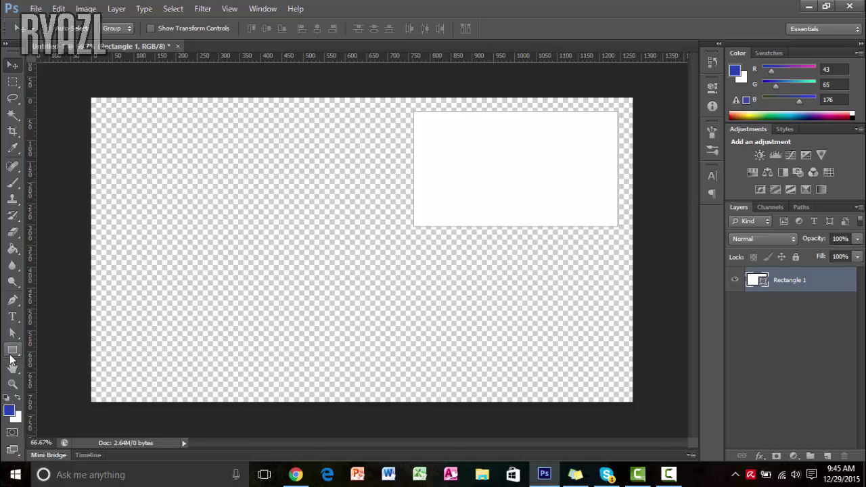
# Check the rectangle's fill colour, then open Blending Options for the Rectangle 1 layer
pyautogui.click(11, 353)
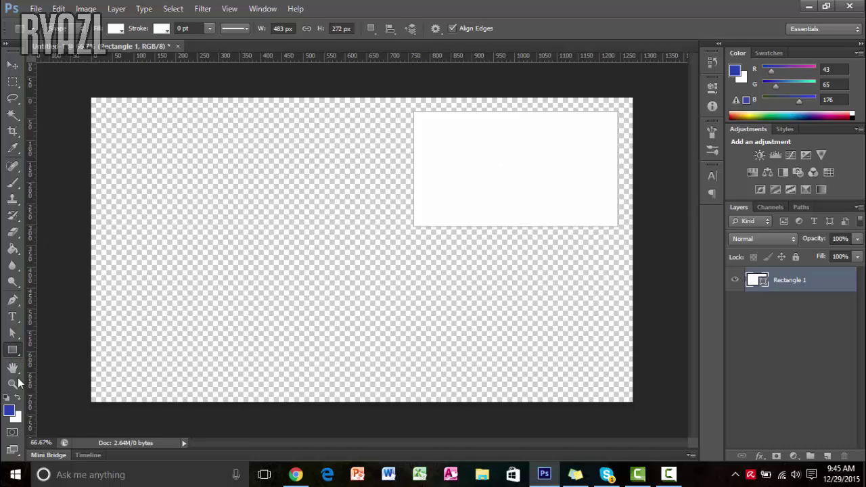
pyautogui.click(120, 27)
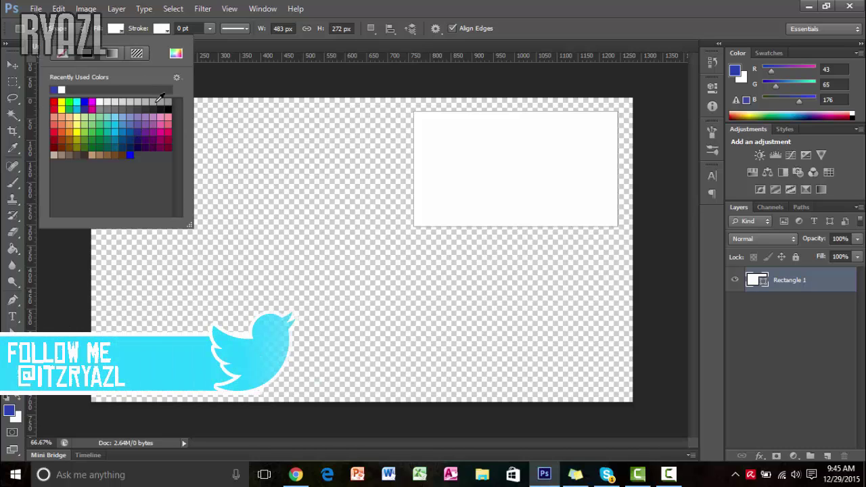
pyautogui.click(104, 30)
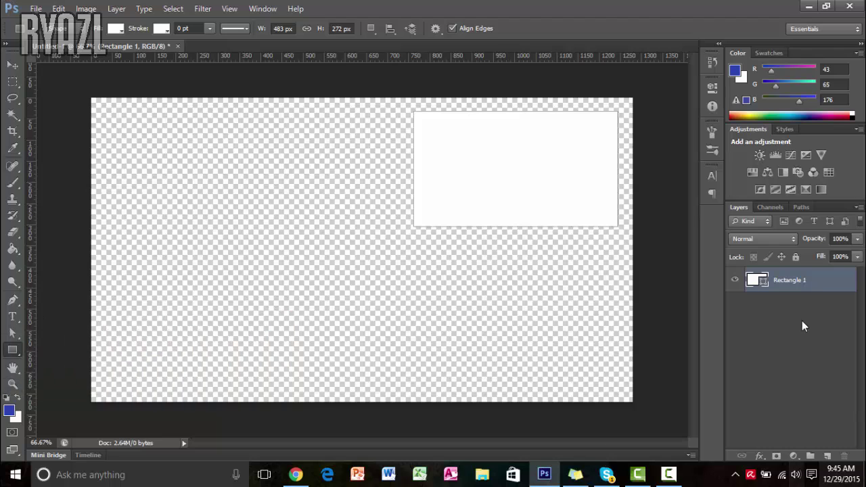
pyautogui.rightClick(796, 287)
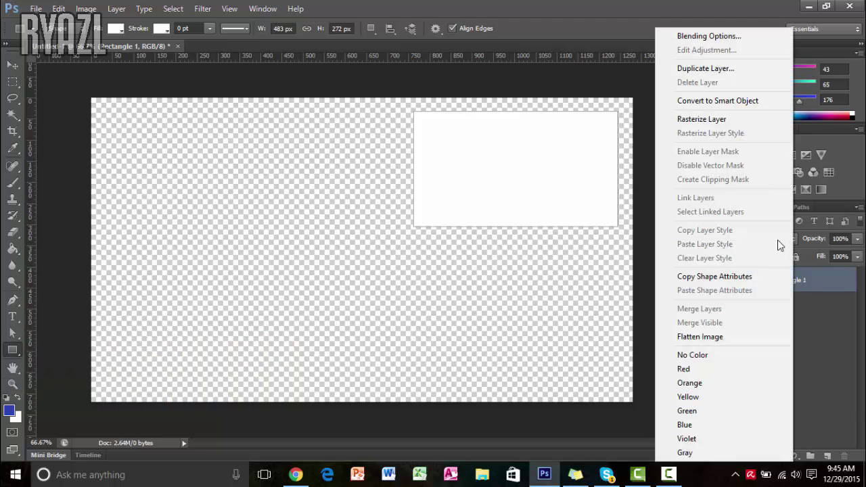
pyautogui.click(706, 36)
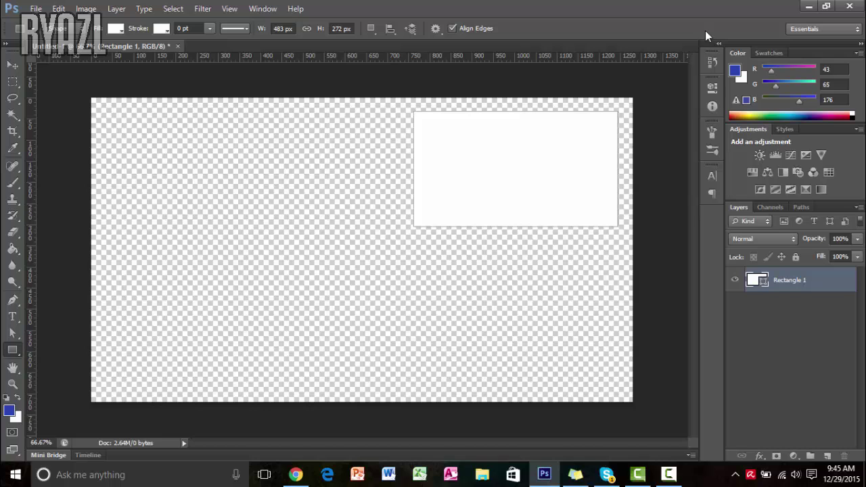
# Add a black Inside stroke about 13 px thick to Rectangle 1
pyautogui.moveTo(323, 286)
pyautogui.mouseDown()
pyautogui.moveTo(293, 245)
pyautogui.moveTo(176, 193)
pyautogui.mouseUp()
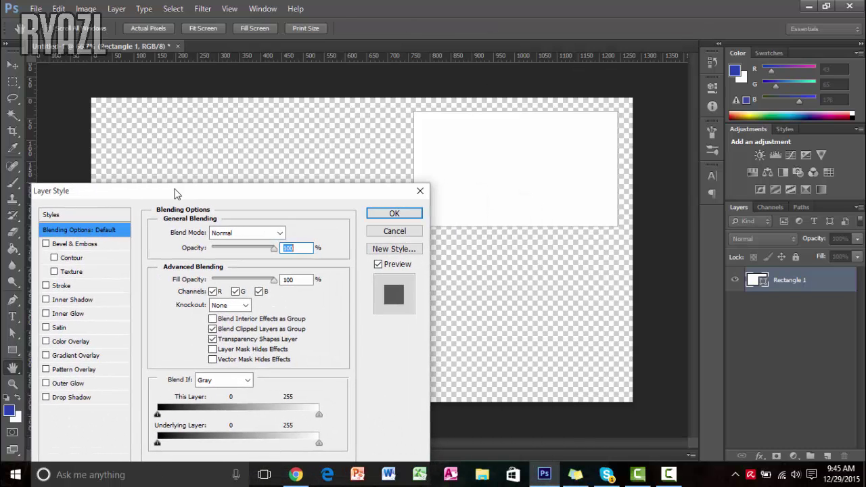
pyautogui.click(55, 287)
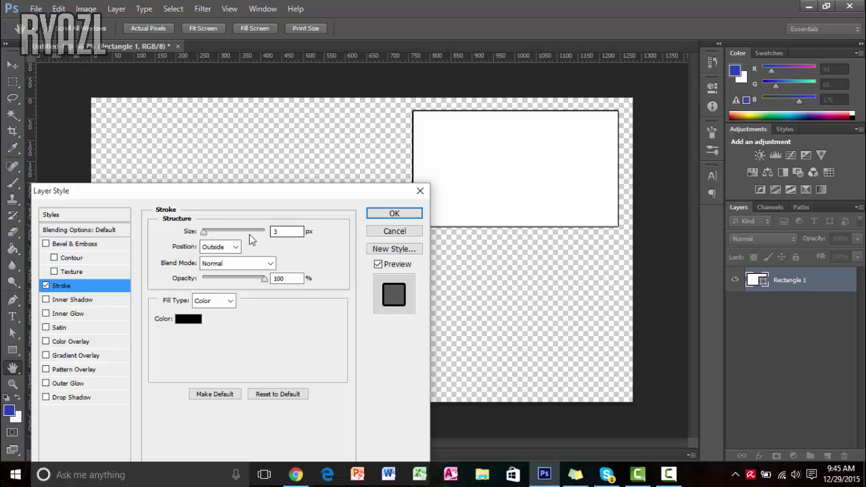
pyautogui.moveTo(204, 235); pyautogui.dragTo(209, 238)
pyautogui.click(211, 245)
pyautogui.click(211, 245)
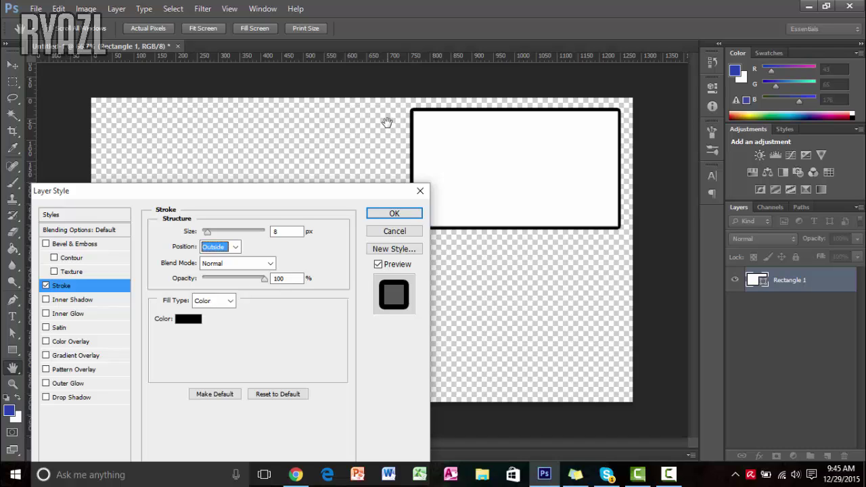
pyautogui.click(229, 249)
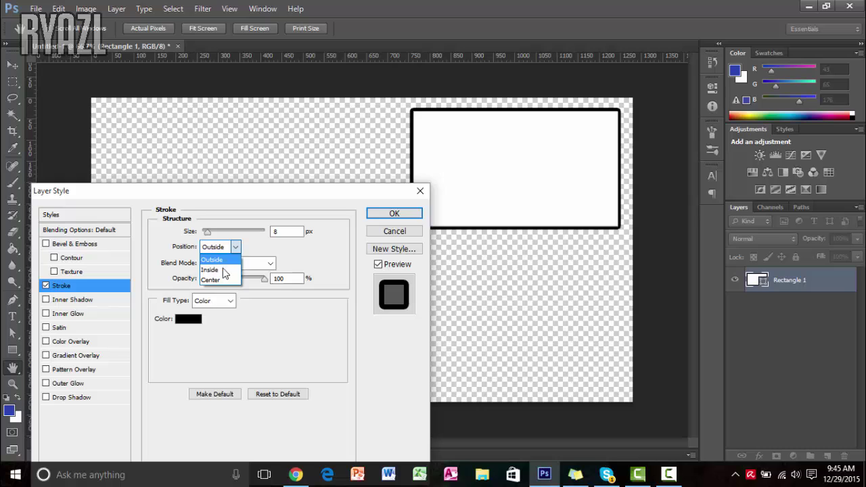
pyautogui.click(218, 270)
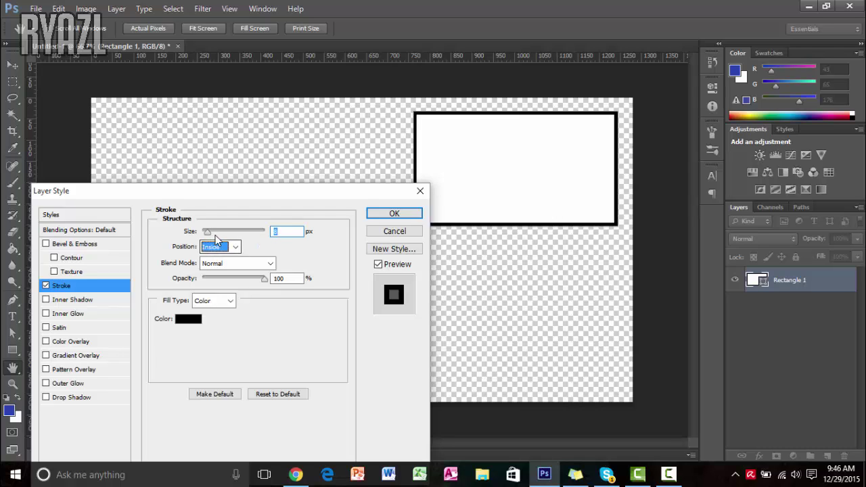
pyautogui.moveTo(209, 235); pyautogui.dragTo(210, 235)
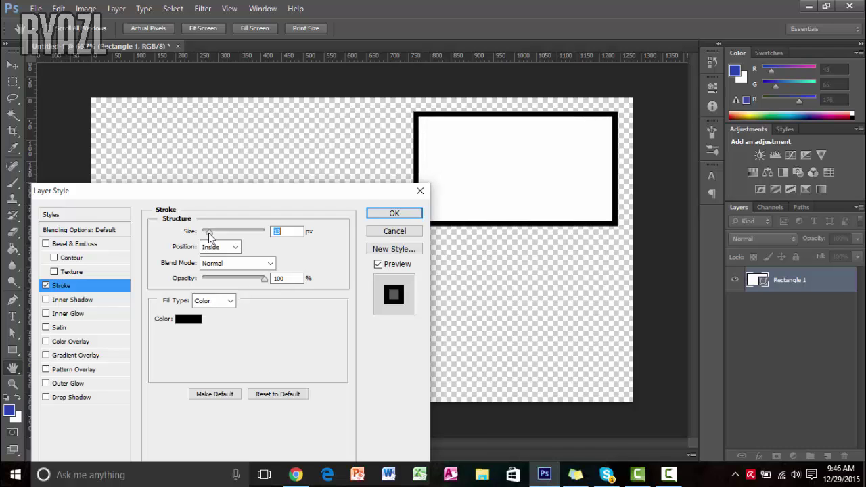
pyautogui.click(394, 215)
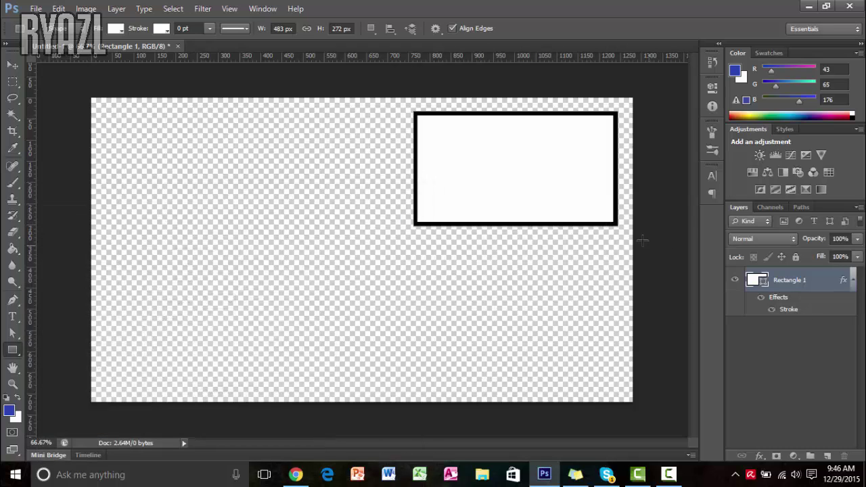
# On a new empty layer, draw a four-point angled tab path below the rectangle's bottom edge
pyautogui.click(754, 330)
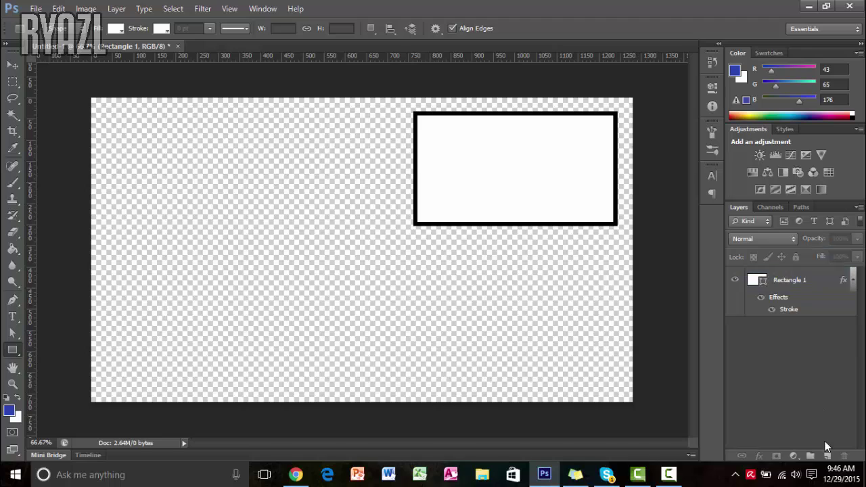
pyautogui.click(827, 456)
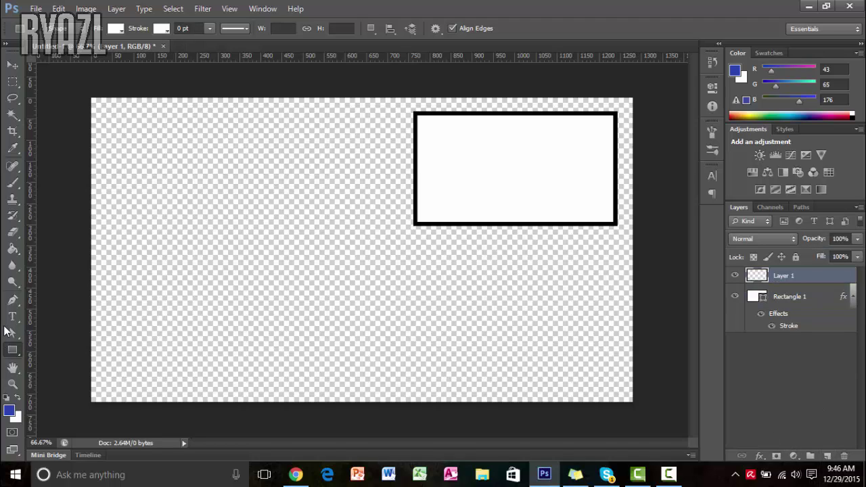
pyautogui.click(13, 300)
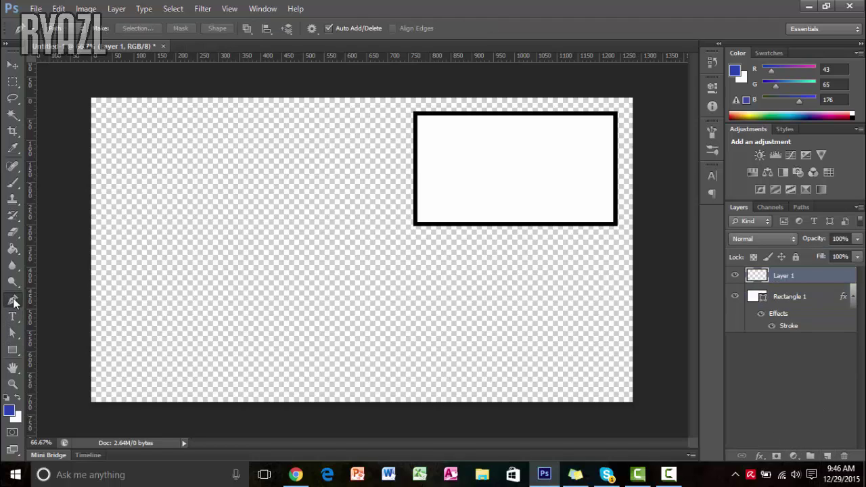
pyautogui.click(509, 224)
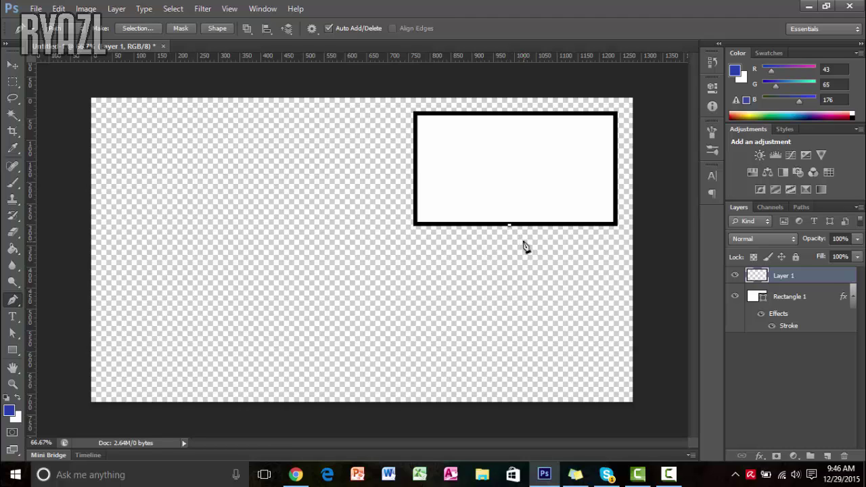
pyautogui.click(523, 240)
pyautogui.click(576, 240)
pyautogui.click(588, 225)
pyautogui.click(510, 226)
# Fill the tab path with solid black, then delete the path
pyautogui.rightClick(559, 237)
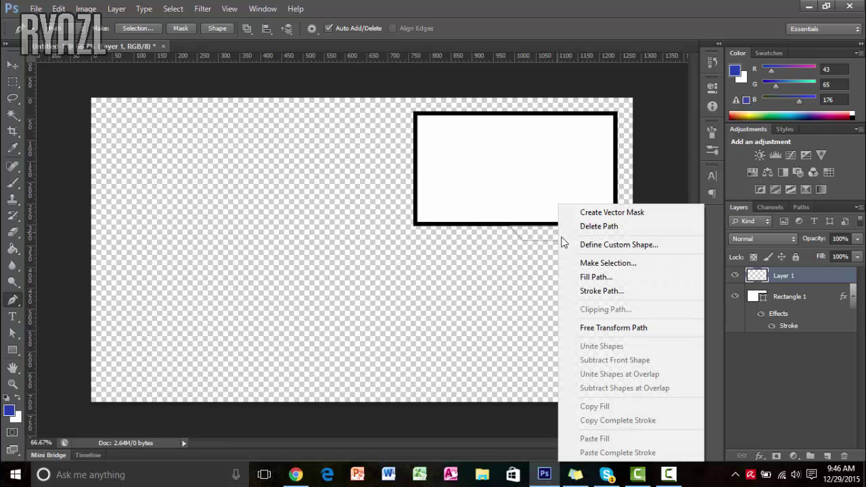
pyautogui.click(591, 276)
pyautogui.click(433, 124)
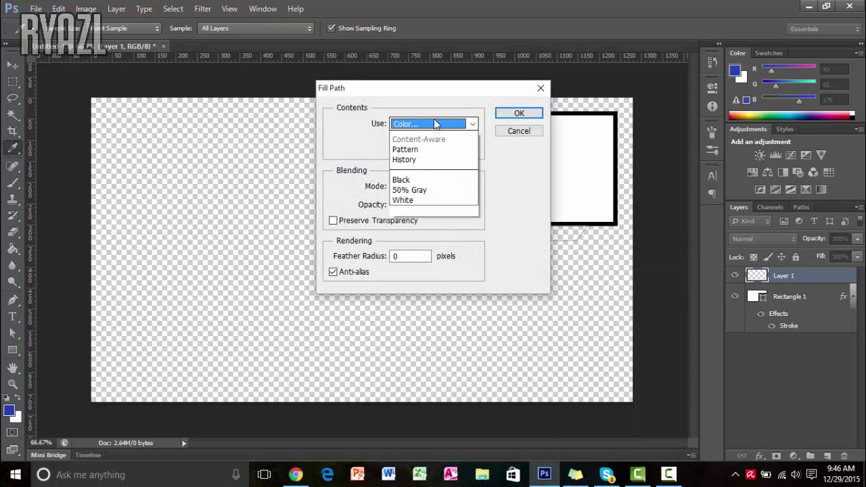
pyautogui.click(418, 158)
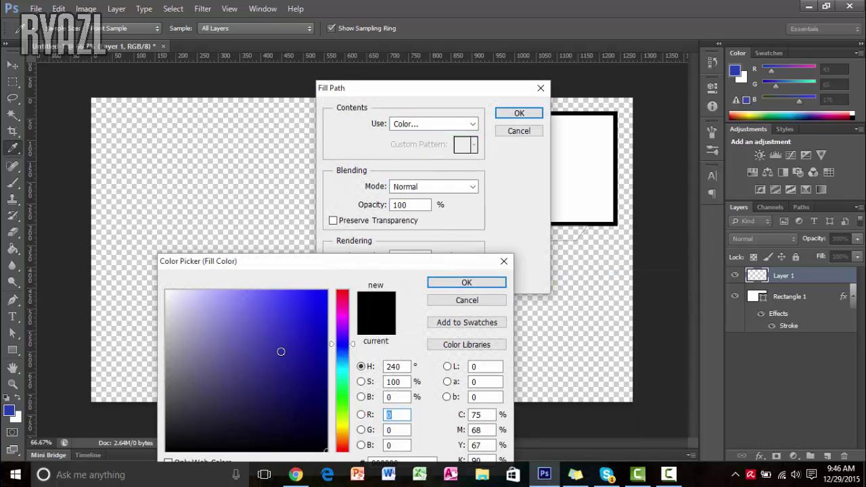
pyautogui.click(441, 282)
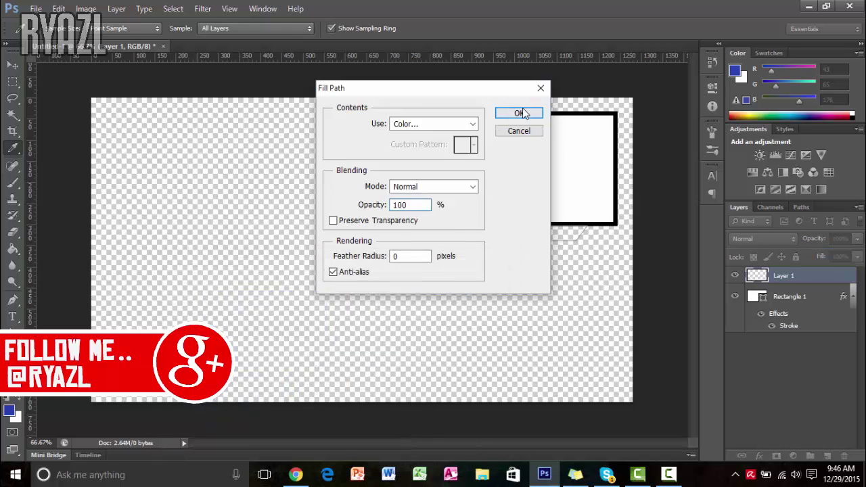
pyautogui.click(520, 113)
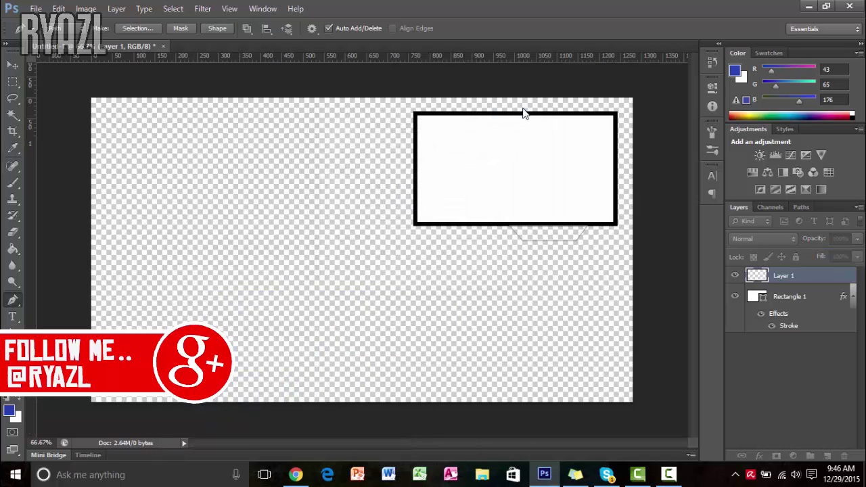
pyautogui.rightClick(550, 241)
pyautogui.click(586, 228)
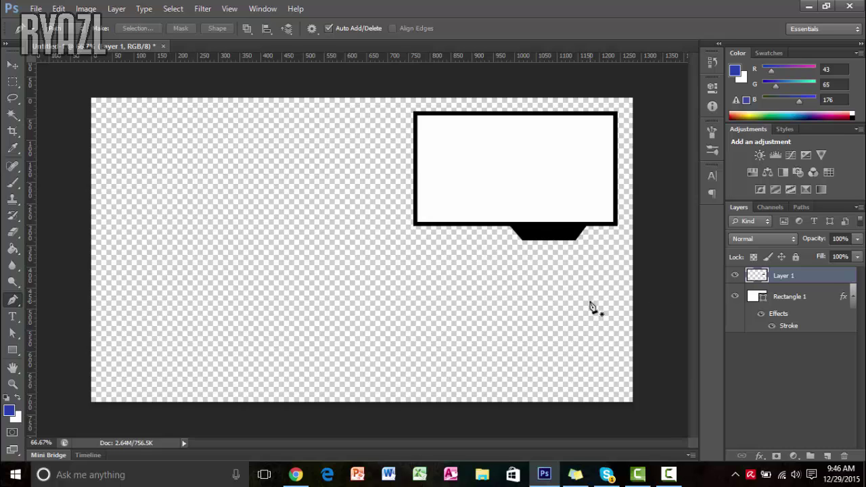
# Scale the black tab up to about 125%, then duplicate Layer 1
pyautogui.hotkey('ctrl', 't')
pyautogui.moveTo(504, 246)
pyautogui.mouseDown()
pyautogui.moveTo(483, 249)
pyautogui.moveTo(489, 244)
pyautogui.mouseUp()
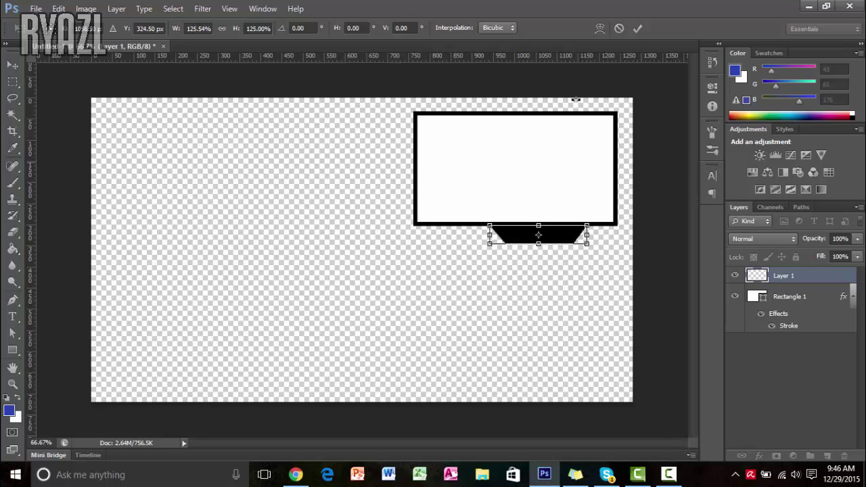
pyautogui.press('p')
pyautogui.click(635, 29)
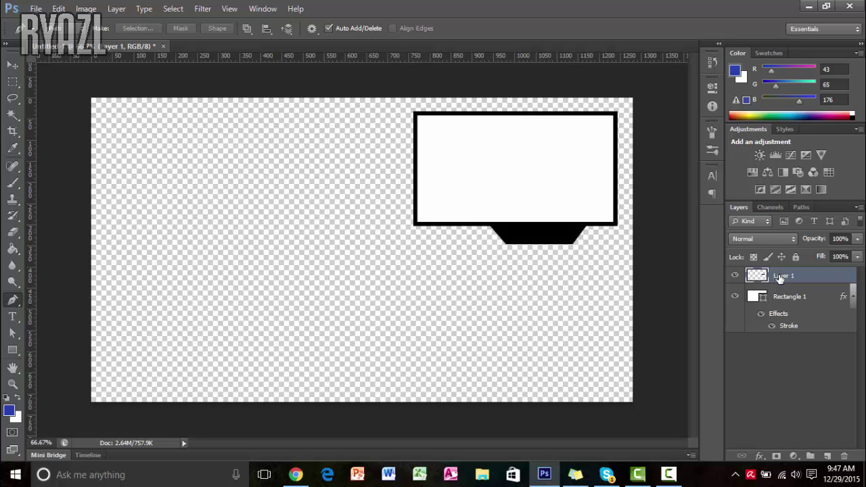
pyautogui.hotkey('ctrl', 'j')
# Shift the Layer 1 copy tab left and move it below Rectangle 1 in the layer stack
pyautogui.rightClick(788, 295)
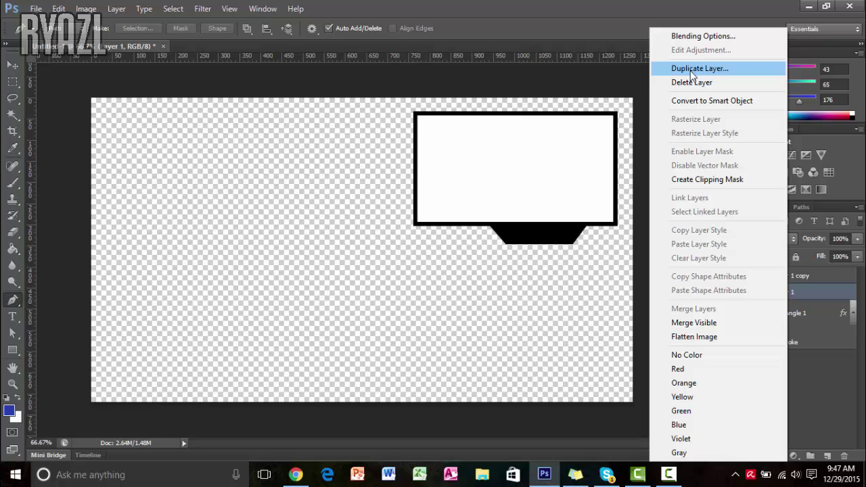
pyautogui.click(796, 279)
pyautogui.click(794, 274)
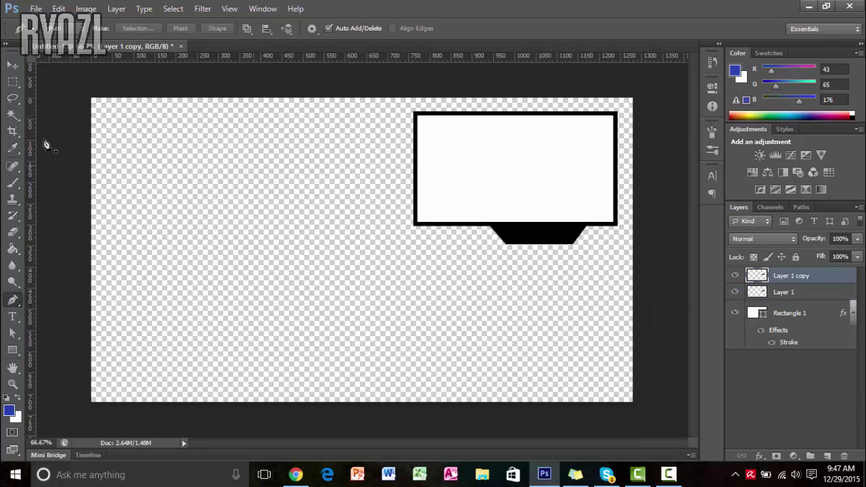
pyautogui.click(12, 65)
pyautogui.moveTo(506, 241); pyautogui.dragTo(447, 239)
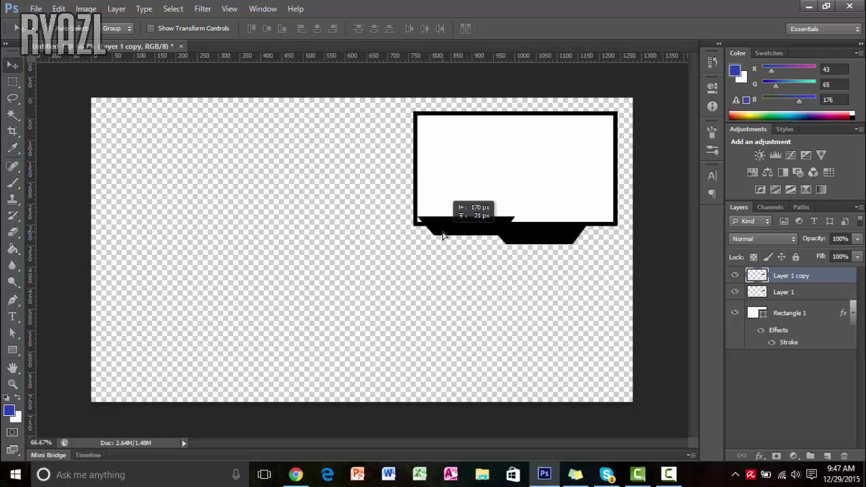
pyautogui.moveTo(443, 235); pyautogui.dragTo(443, 235)
pyautogui.moveTo(811, 284); pyautogui.dragTo(804, 353)
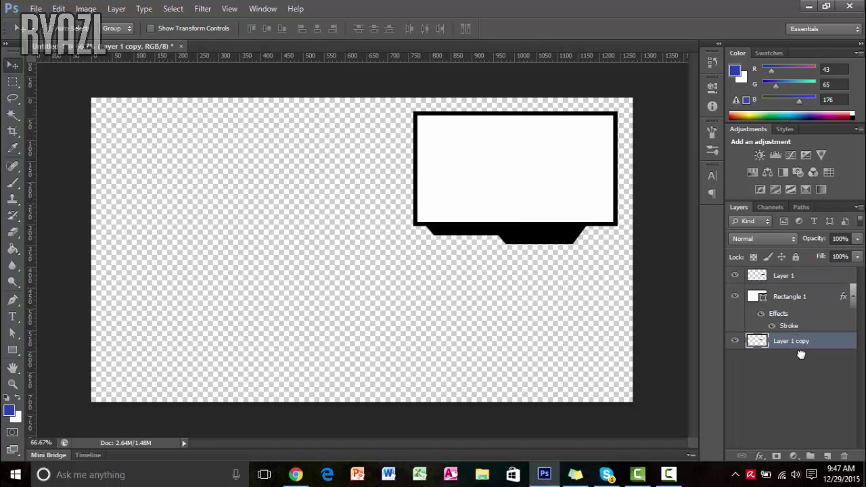
# Give Layer 1 copy a white Color Overlay plus a Stroke effect
pyautogui.rightClick(810, 342)
pyautogui.click(718, 35)
pyautogui.click(71, 342)
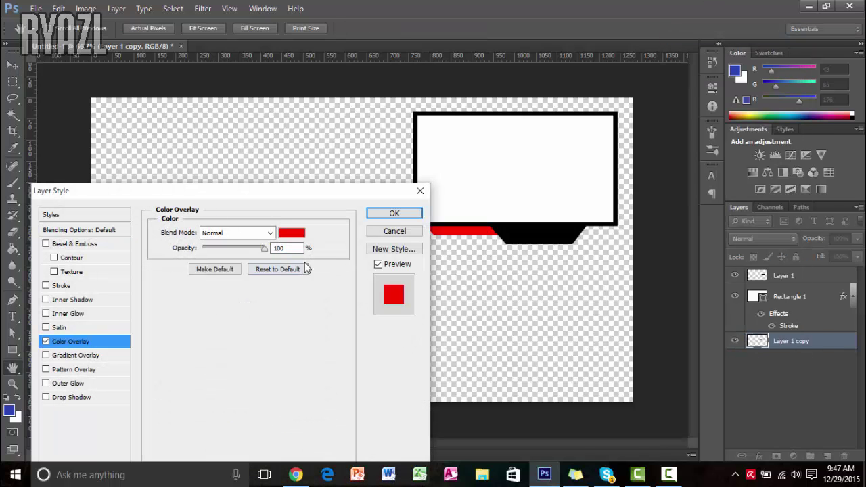
pyautogui.click(292, 232)
pyautogui.click(167, 292)
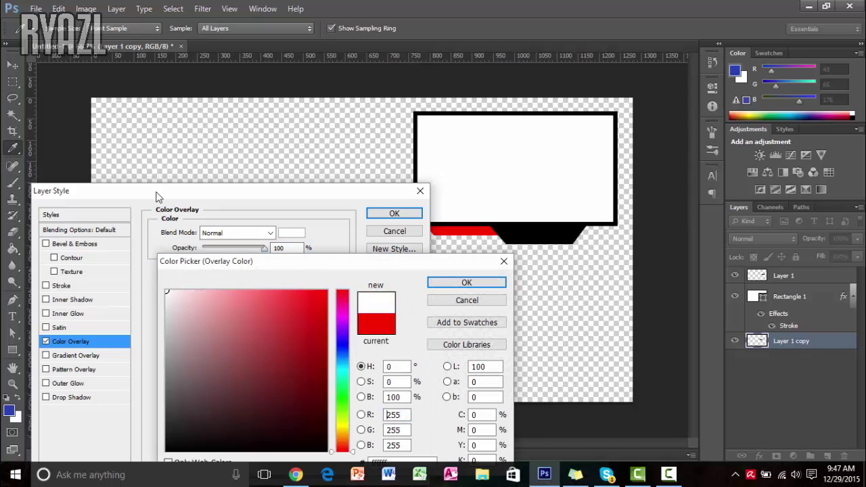
pyautogui.click(469, 282)
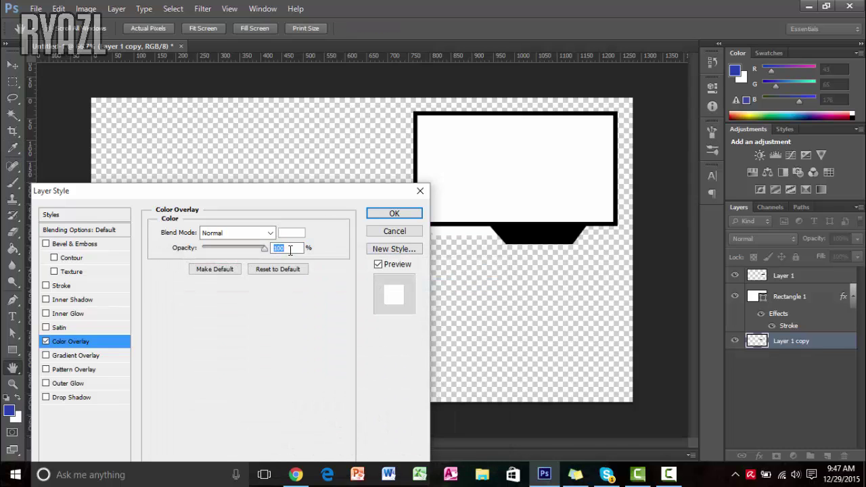
pyautogui.click(45, 287)
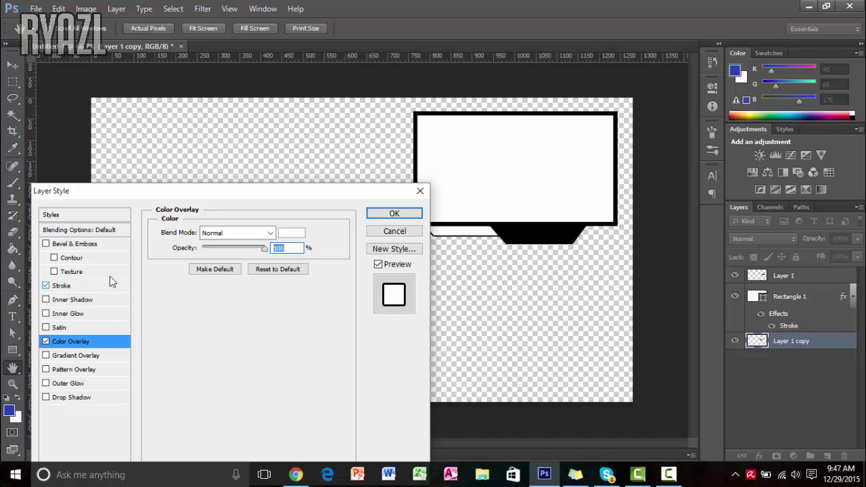
pyautogui.click(401, 214)
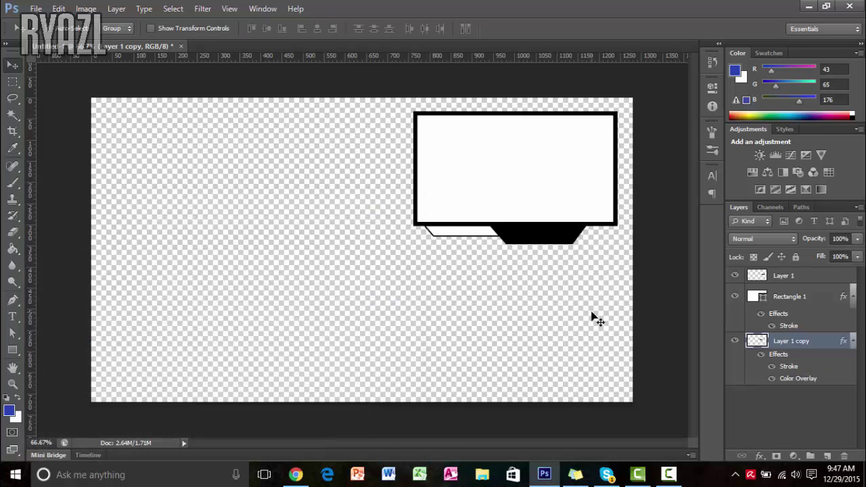
# Shift both tab layers slightly right, then nudge Layer 1 copy down and right
pyautogui.keyDown('ctrl'); pyautogui.click(796, 276); pyautogui.keyUp('ctrl')
pyautogui.moveTo(558, 260); pyautogui.dragTo(569, 255)
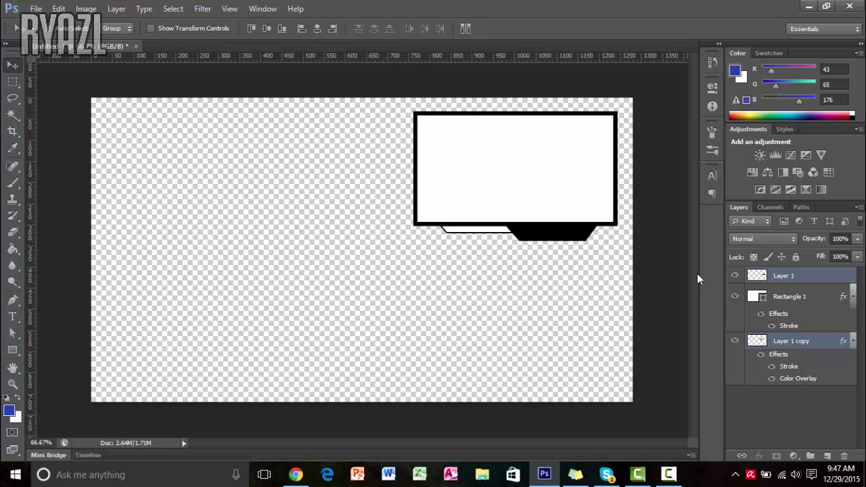
pyautogui.click(794, 354)
pyautogui.moveTo(499, 256); pyautogui.dragTo(509, 258)
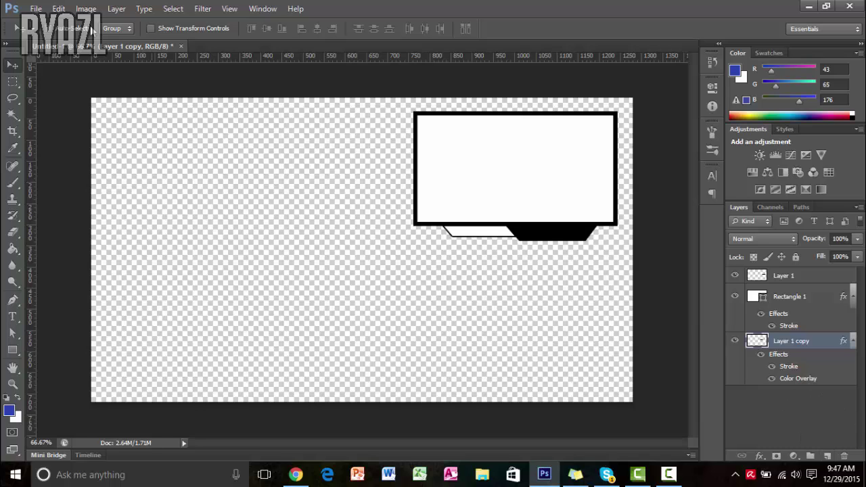
# Place the LOGO file from the Logos folder over the black tab, scaled to 50.52%
pyautogui.click(35, 9)
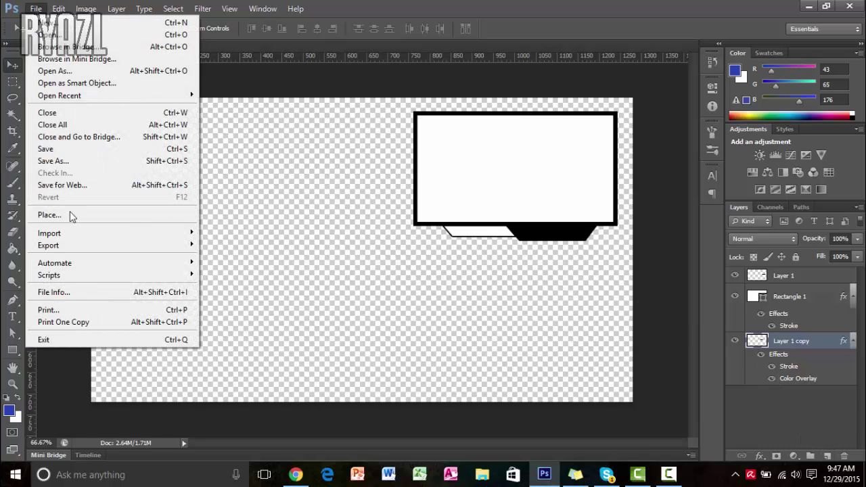
pyautogui.click(69, 215)
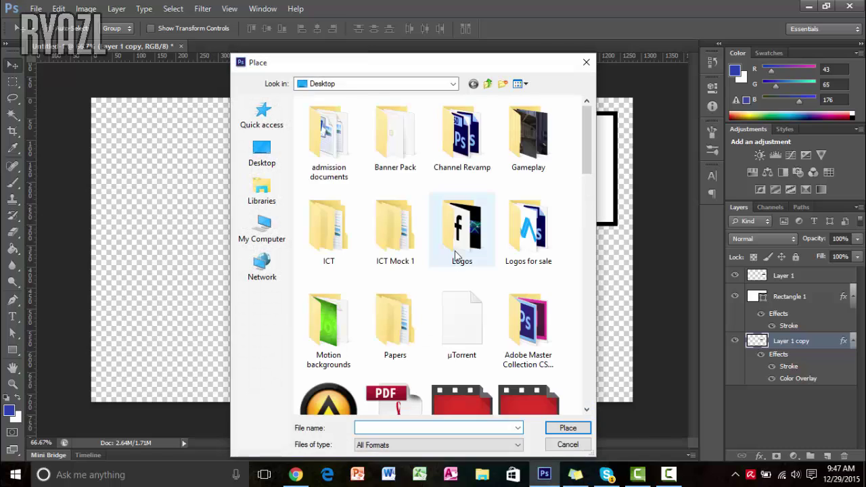
pyautogui.doubleClick(459, 237)
pyautogui.doubleClick(458, 301)
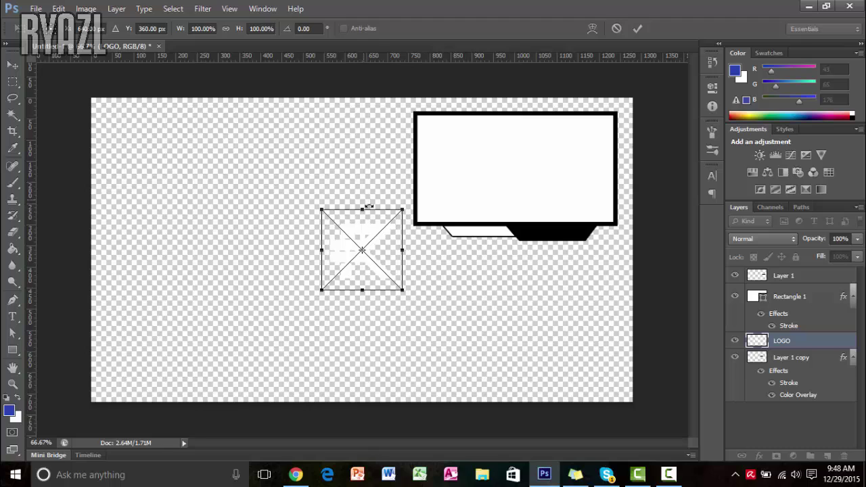
pyautogui.moveTo(402, 246); pyautogui.dragTo(567, 232)
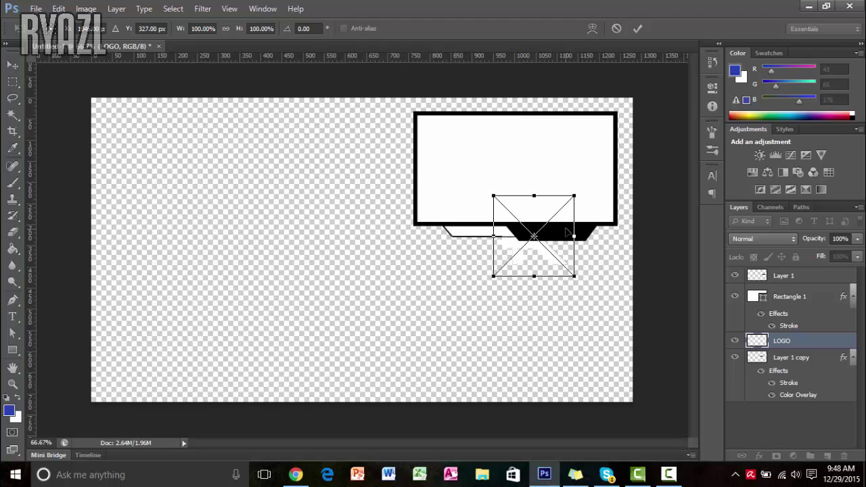
pyautogui.moveTo(574, 195); pyautogui.dragTo(566, 227)
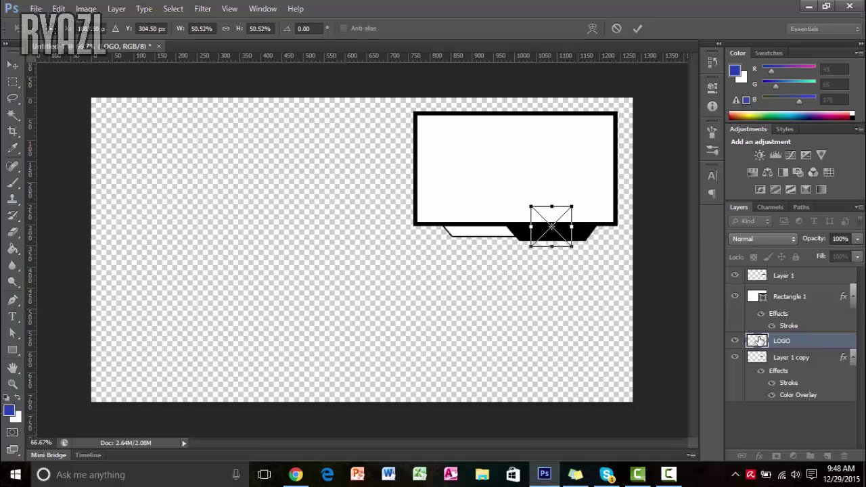
pyautogui.click(639, 28)
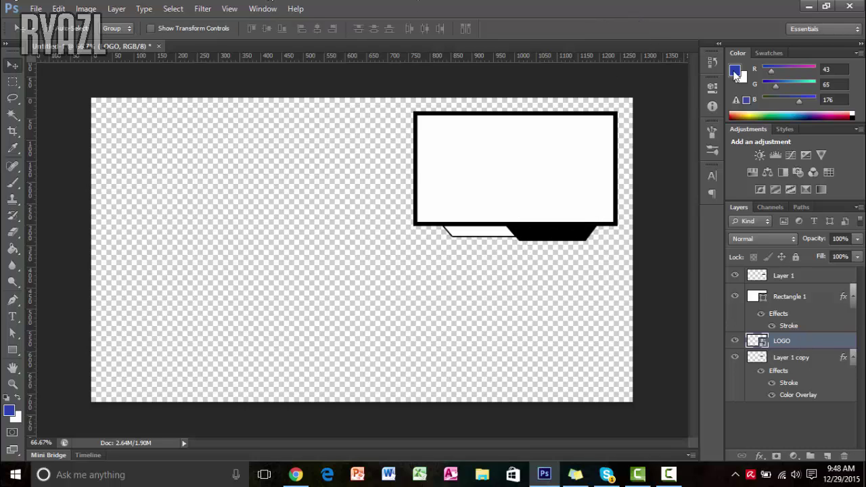
# Move the LOGO layer to the top, then scale it to 42.71% and tilt it slightly on the tab
pyautogui.moveTo(806, 340); pyautogui.dragTo(792, 269)
pyautogui.moveTo(560, 229); pyautogui.dragTo(557, 237)
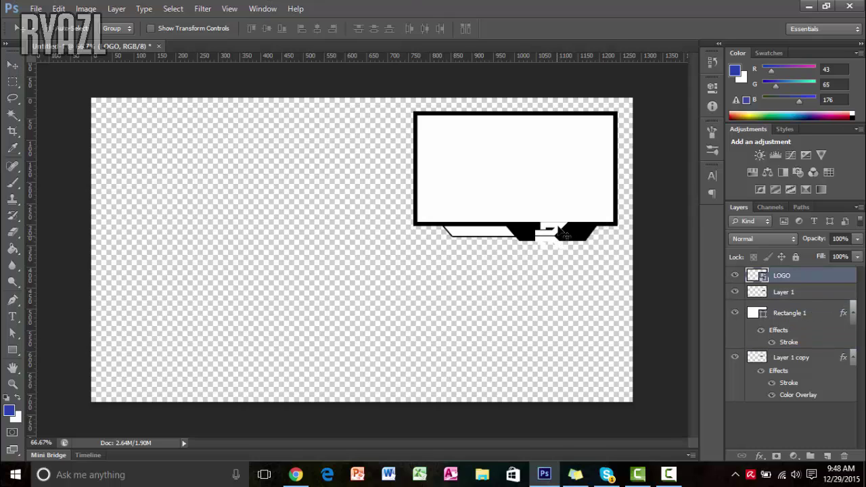
pyautogui.hotkey('ctrl', 't')
pyautogui.moveTo(572, 208); pyautogui.dragTo(548, 233)
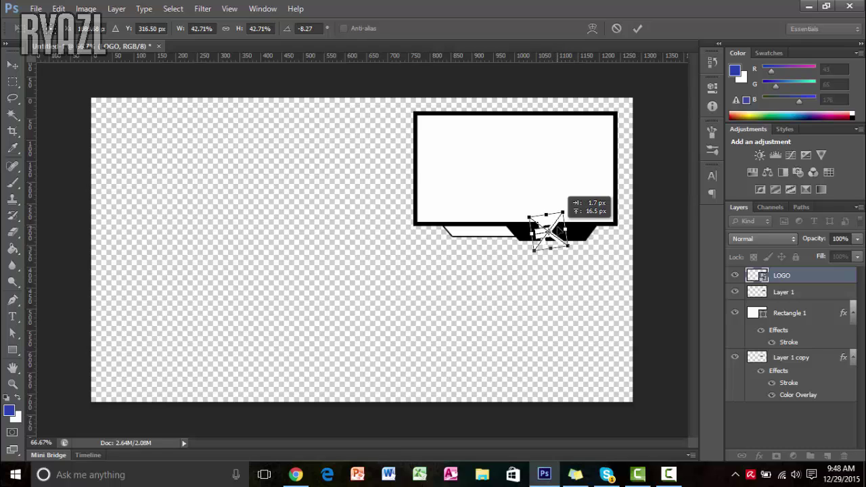
pyautogui.click(636, 29)
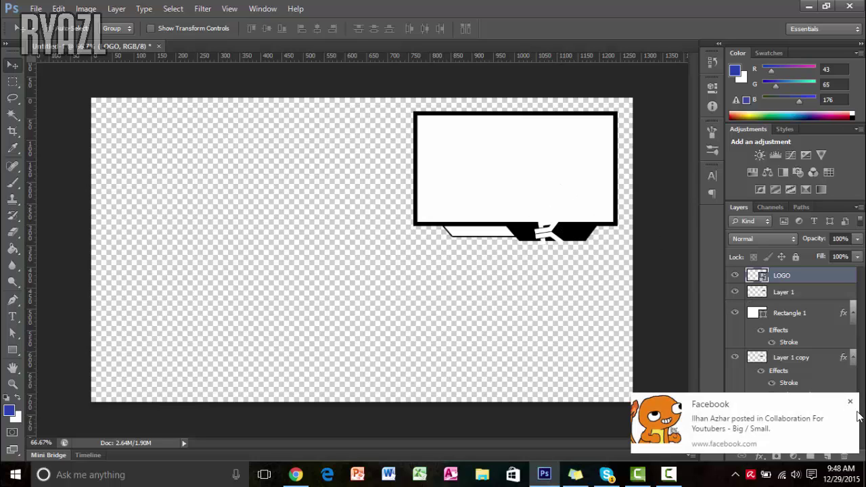
# Give the LOGO layer a 5 px black outside stroke and nudge the logo into place
pyautogui.rightClick(790, 279)
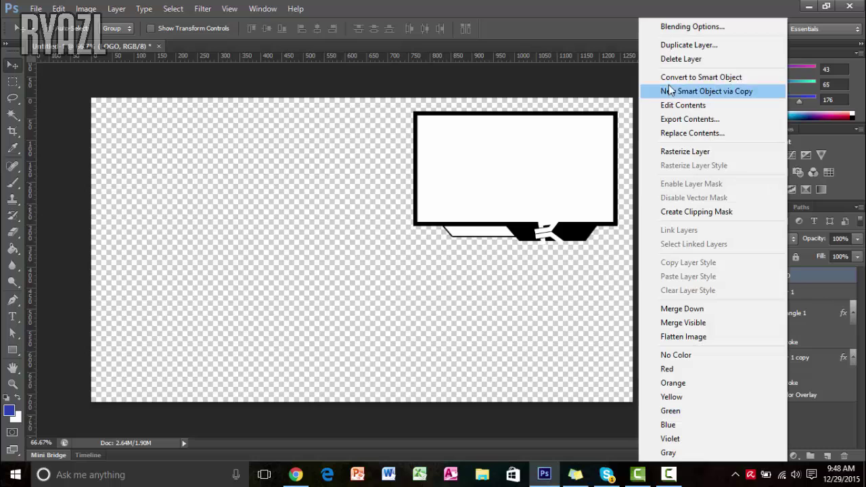
pyautogui.click(677, 28)
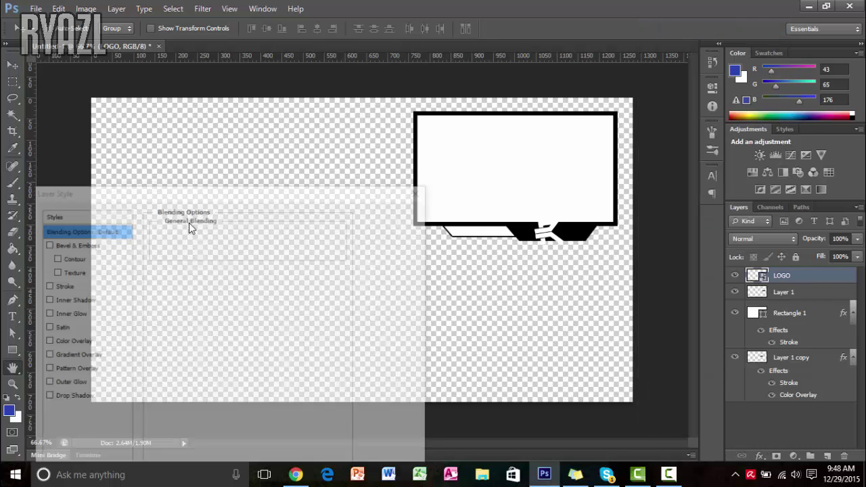
pyautogui.click(68, 286)
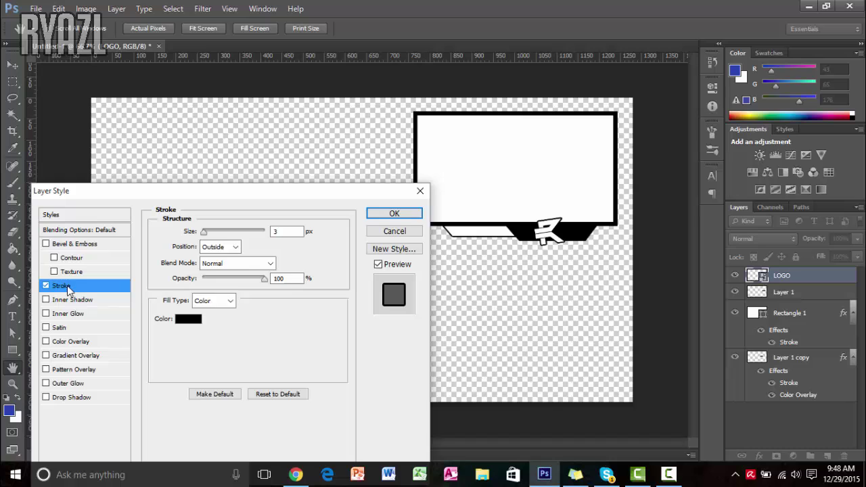
pyautogui.click(279, 231)
pyautogui.write('5')
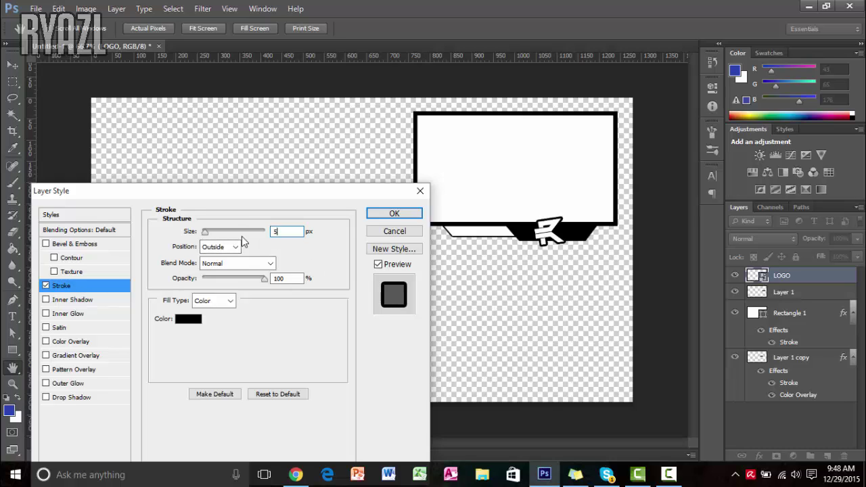
pyautogui.click(386, 214)
pyautogui.moveTo(559, 246); pyautogui.dragTo(565, 253)
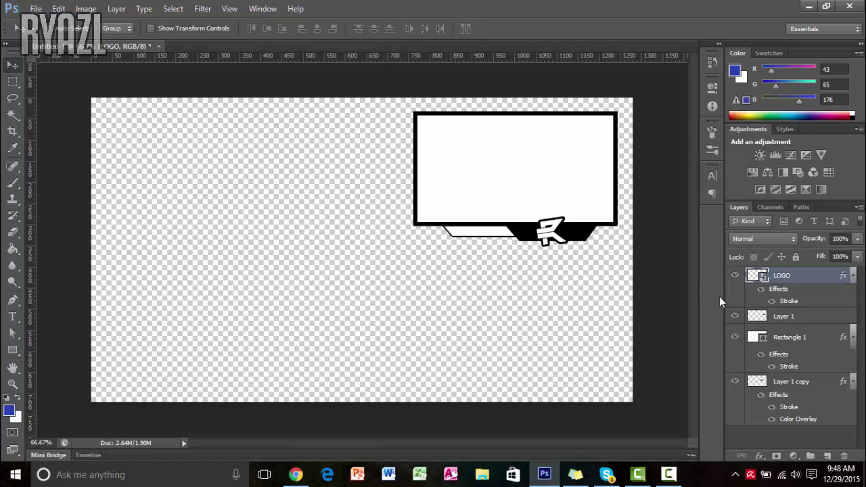